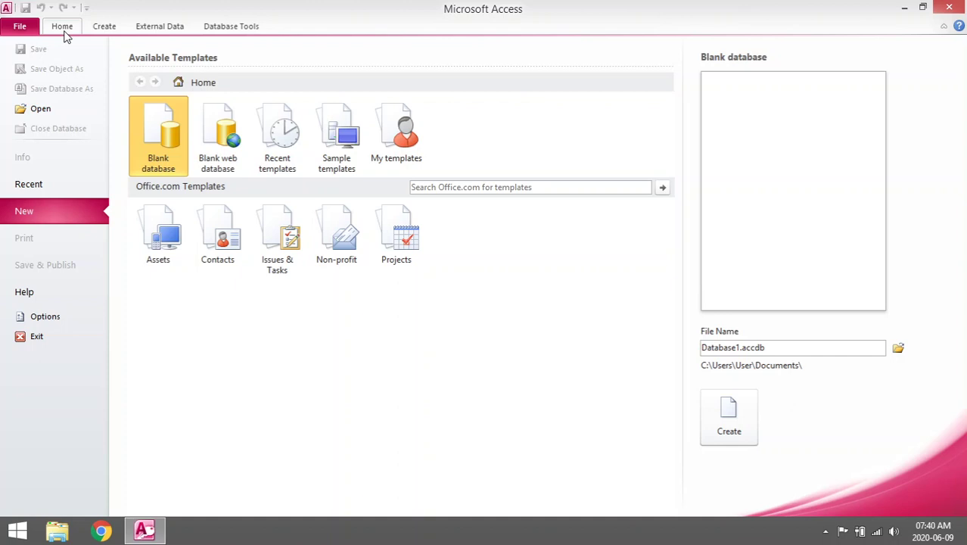
Rename the new blank database from Database1 to cd_database in the File Name box
{"action": "left_click", "coordinate": [100, 31]}
{"action": "left_click", "coordinate": [20, 26]}
{"action": "left_click", "coordinate": [743, 347]}
{"action": "left_click_drag", "start_coordinate": [740, 348], "coordinate": [709, 342]}
{"action": "type", "text": "cd_tab"}
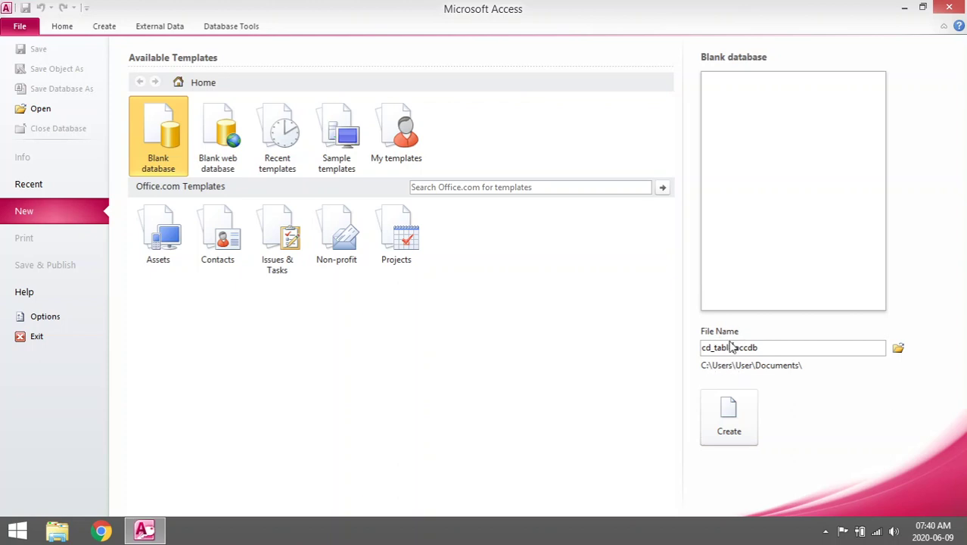
{"action": "key", "text": "BackSpace"}
{"action": "key", "text": "BackSpace"}
{"action": "type", "text": "database"}
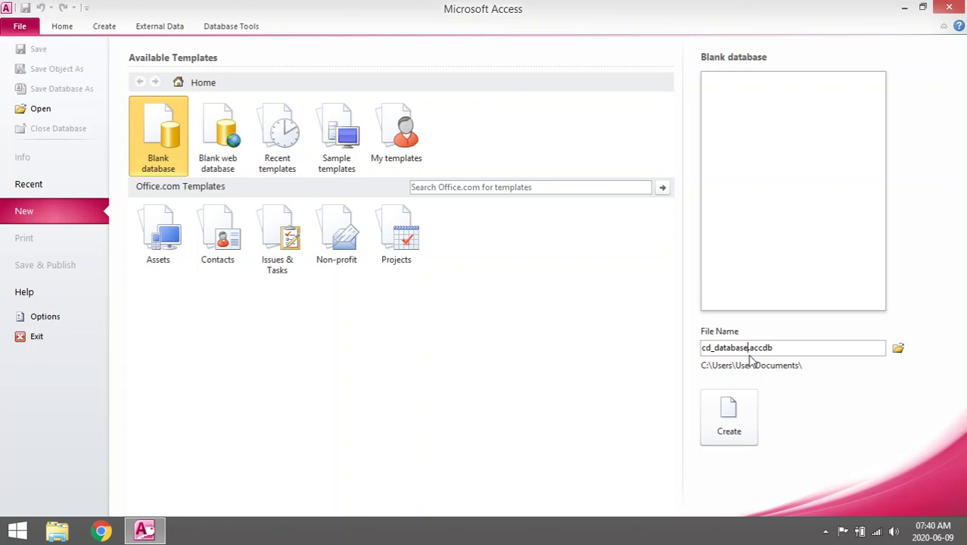
{"action": "left_click", "coordinate": [713, 350]}
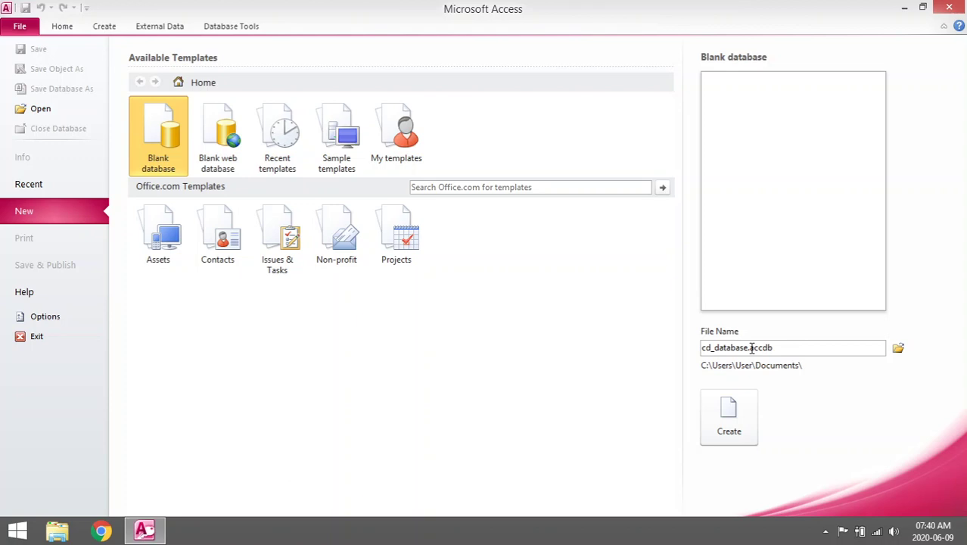
Set the Desktop as the save location for cd_database.accdb
{"action": "left_click", "coordinate": [899, 348]}
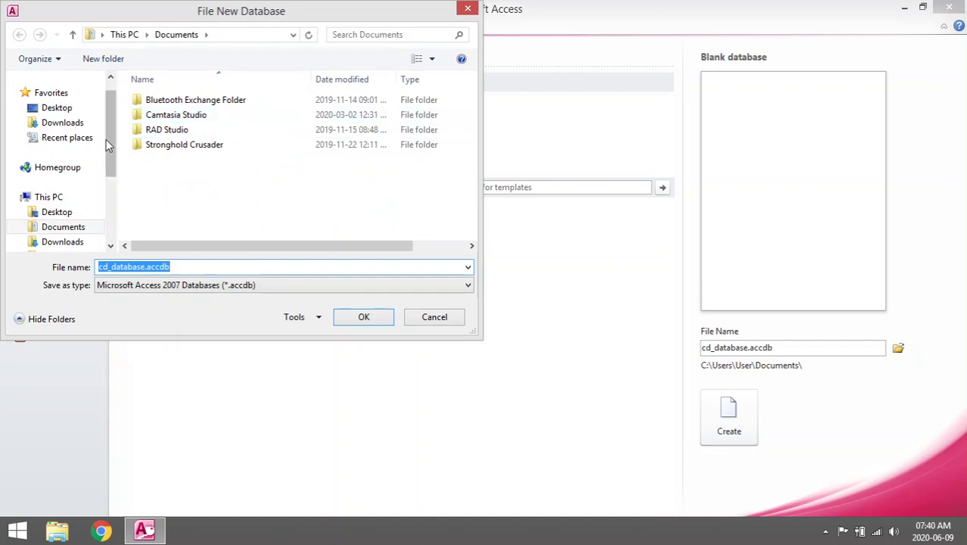
{"action": "scroll", "coordinate": [109, 134], "scroll_direction": "up", "scroll_amount": 1}
{"action": "left_click", "coordinate": [59, 131]}
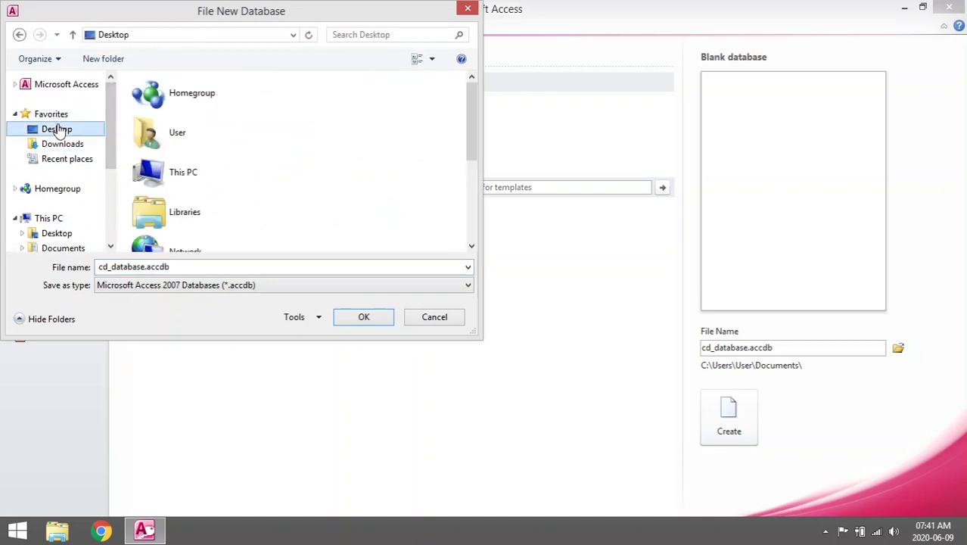
{"action": "left_click", "coordinate": [382, 323]}
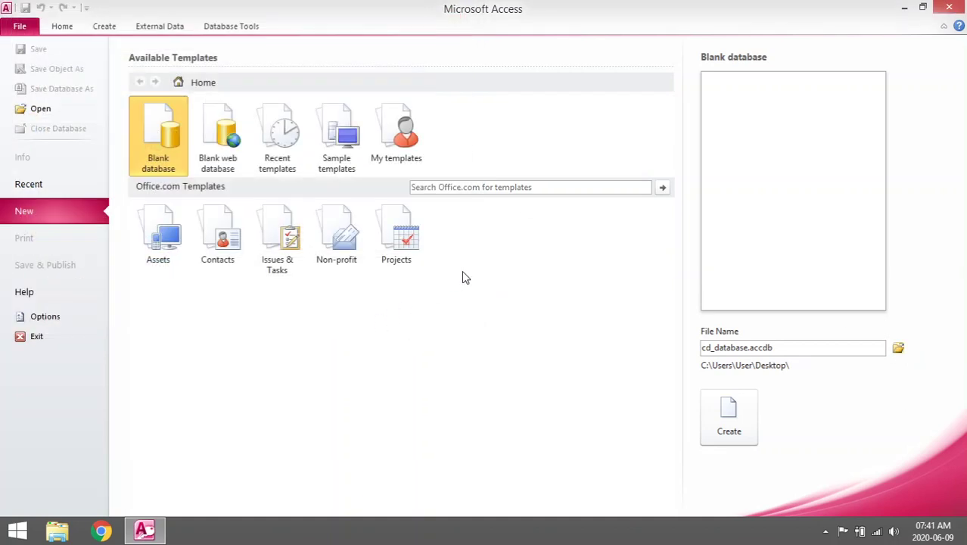
Create cd_database, switch its first table to Design View, and start naming it cd_table
{"action": "left_click", "coordinate": [731, 419]}
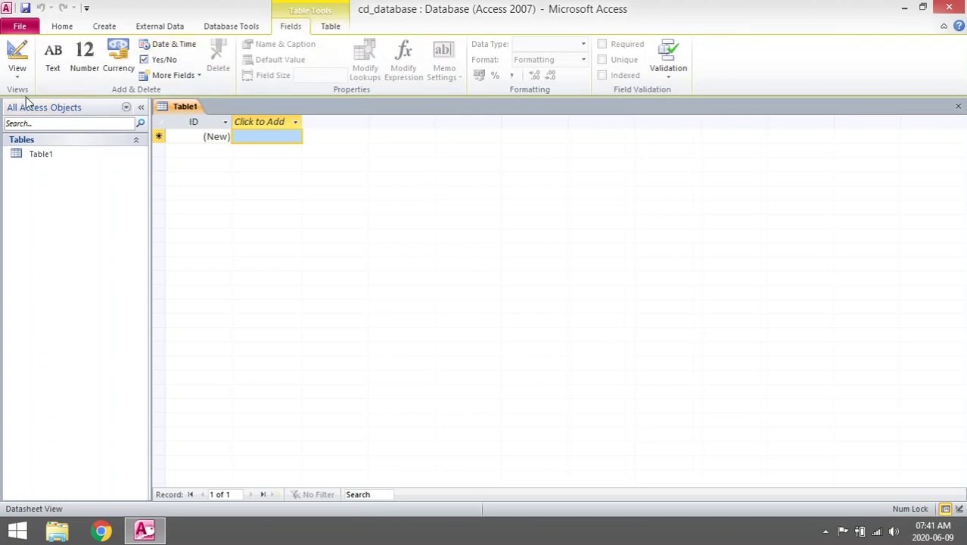
{"action": "left_click", "coordinate": [17, 73]}
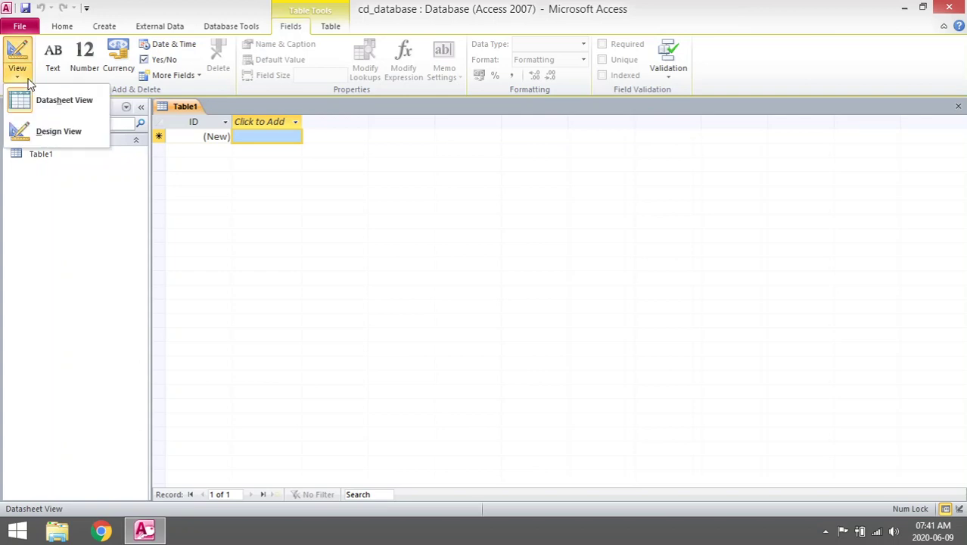
{"action": "left_click", "coordinate": [32, 140]}
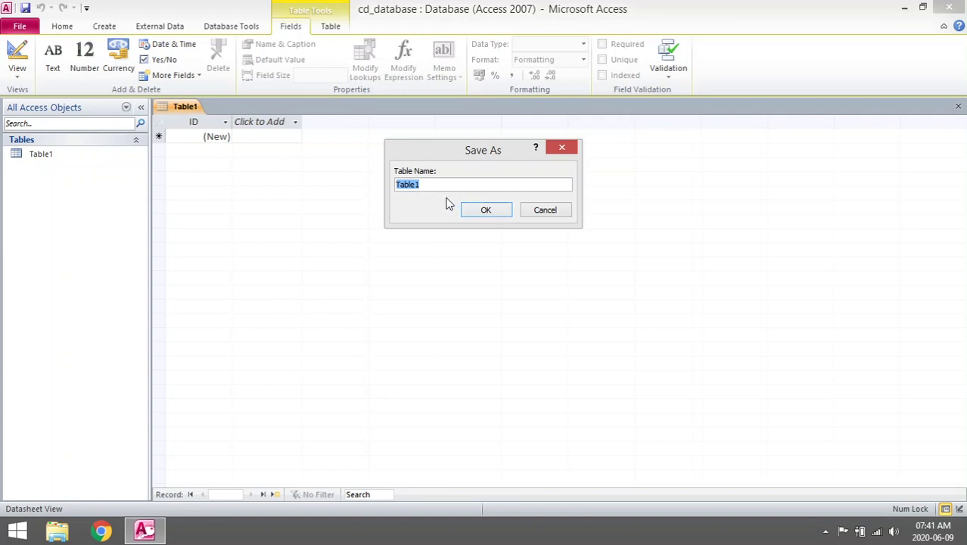
{"action": "type", "text": "cd_t"}
Save the table as cd_table and add a Text field named cd_name below ID
{"action": "left_click", "coordinate": [489, 211]}
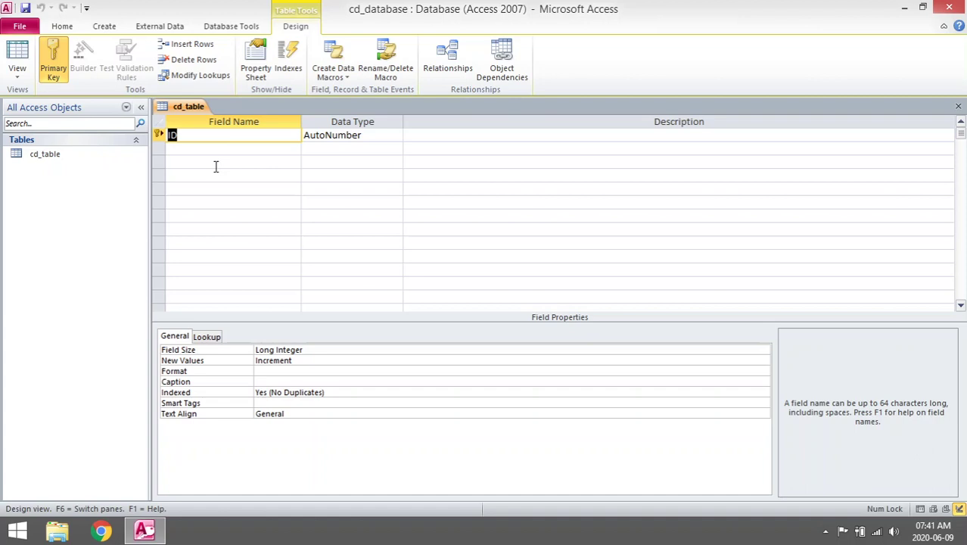
{"action": "left_click", "coordinate": [242, 148]}
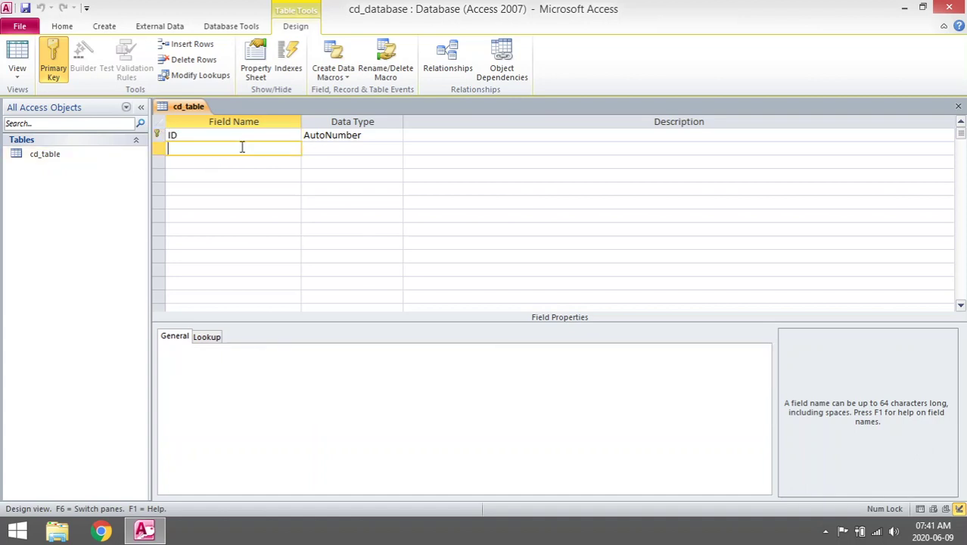
{"action": "left_click", "coordinate": [330, 149]}
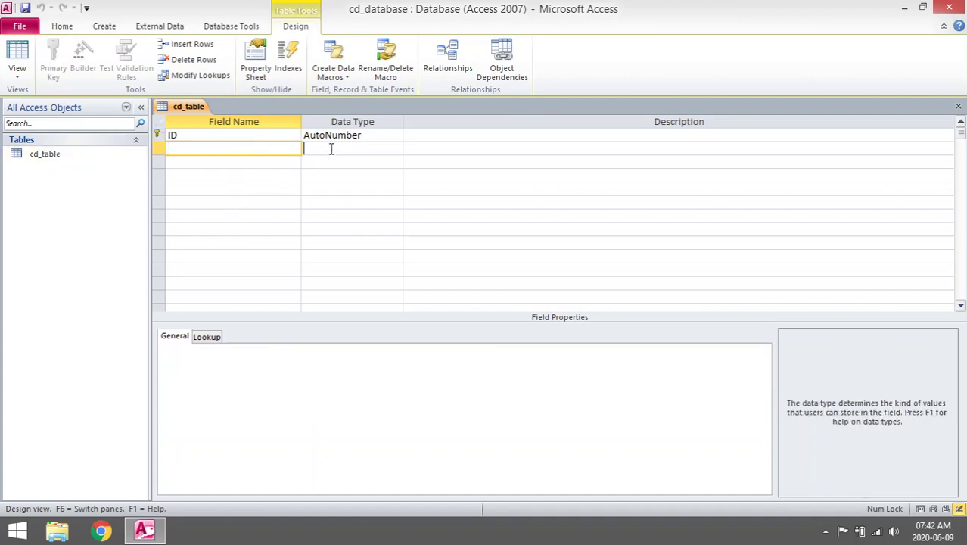
{"action": "left_click", "coordinate": [239, 136]}
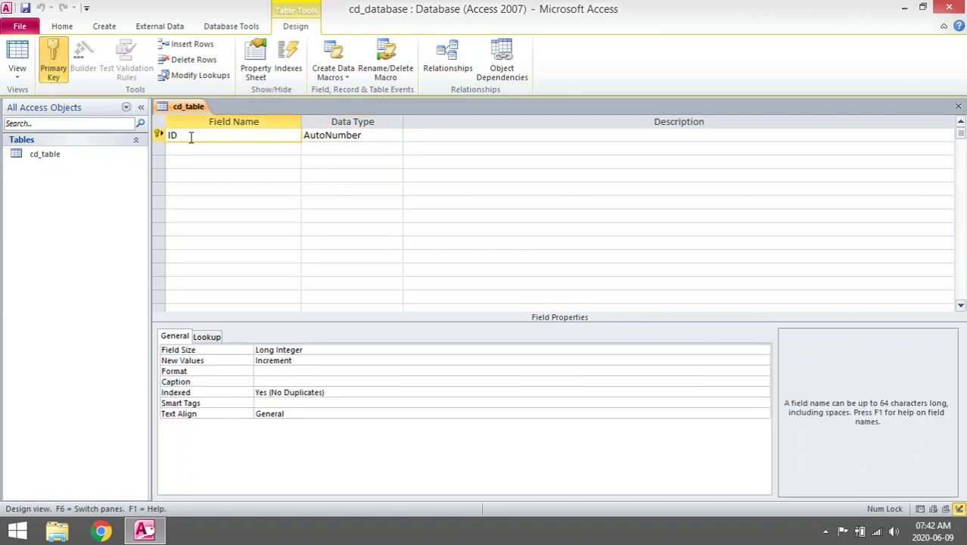
{"action": "left_click", "coordinate": [366, 135]}
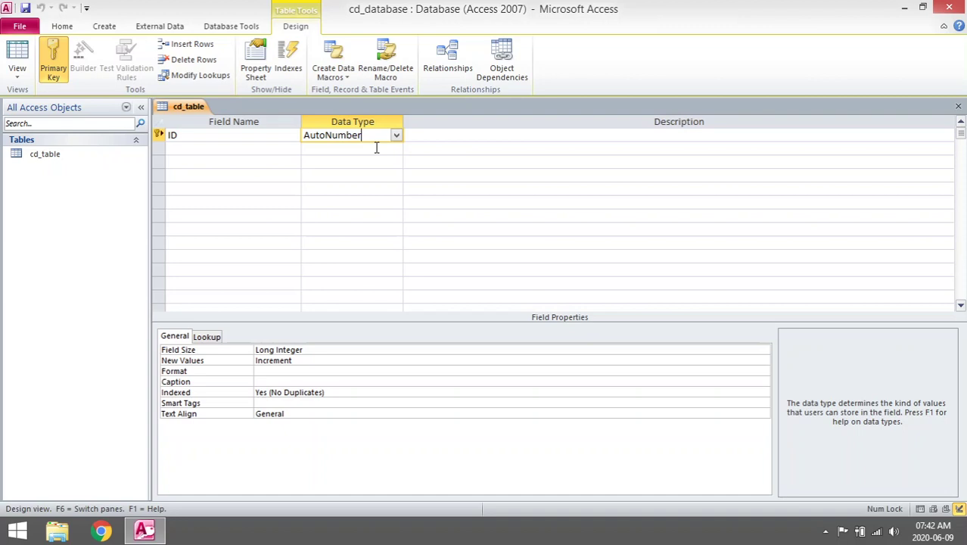
{"action": "left_click", "coordinate": [247, 148]}
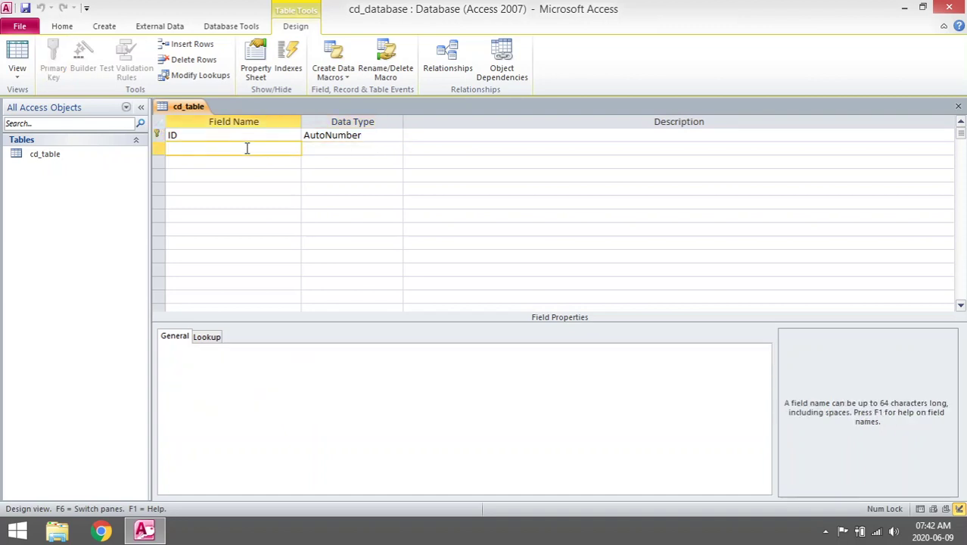
{"action": "type", "text": "cd_name"}
{"action": "left_click", "coordinate": [309, 149]}
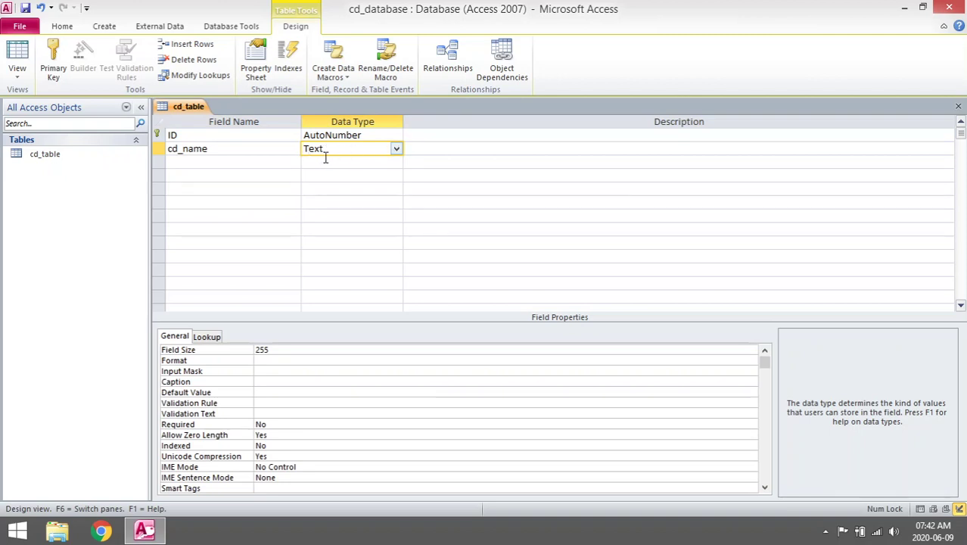
Add cd_artist as a Text field and cd_price as a Currency field
{"action": "left_click", "coordinate": [234, 161]}
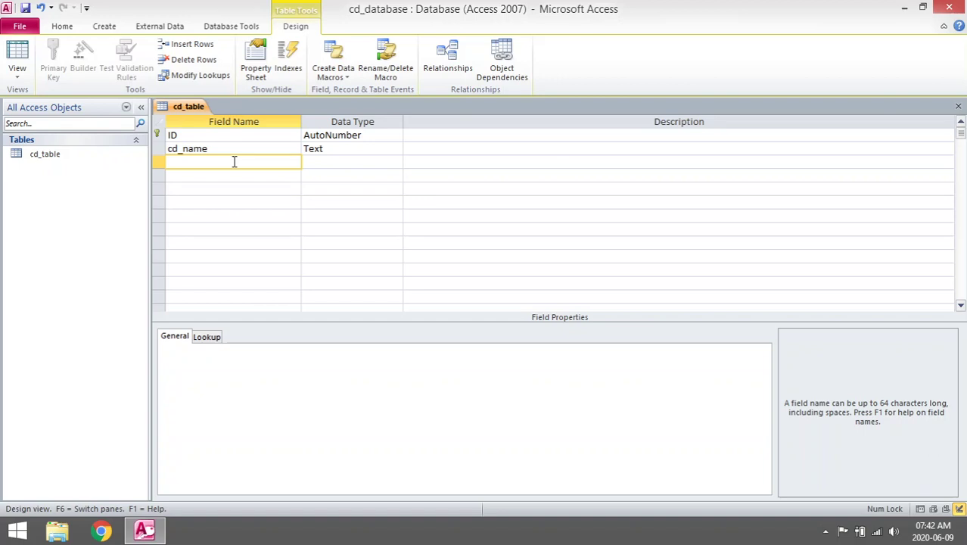
{"action": "type", "text": "cd_artist"}
{"action": "left_click", "coordinate": [324, 159]}
{"action": "left_click", "coordinate": [259, 174]}
{"action": "type", "text": "cd_"}
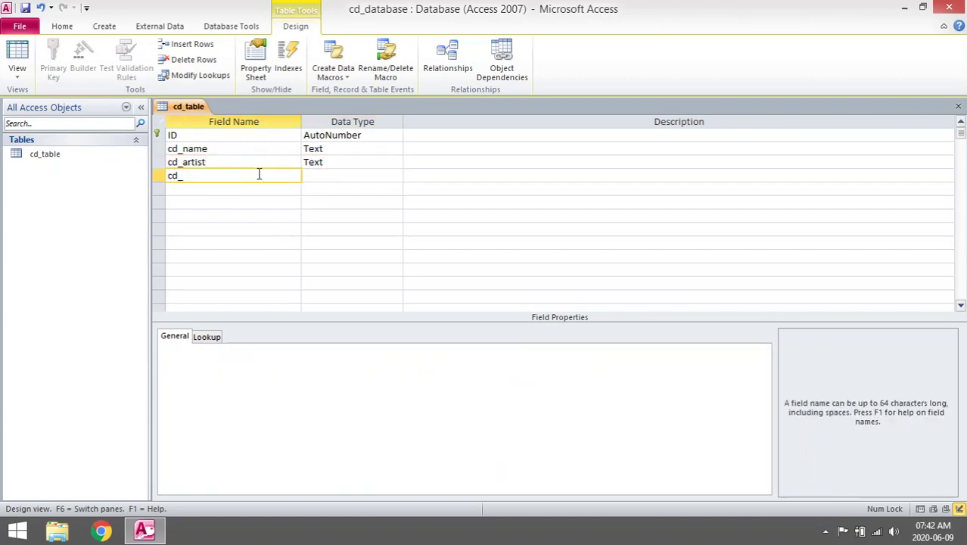
{"action": "type", "text": "price"}
{"action": "left_click", "coordinate": [312, 175]}
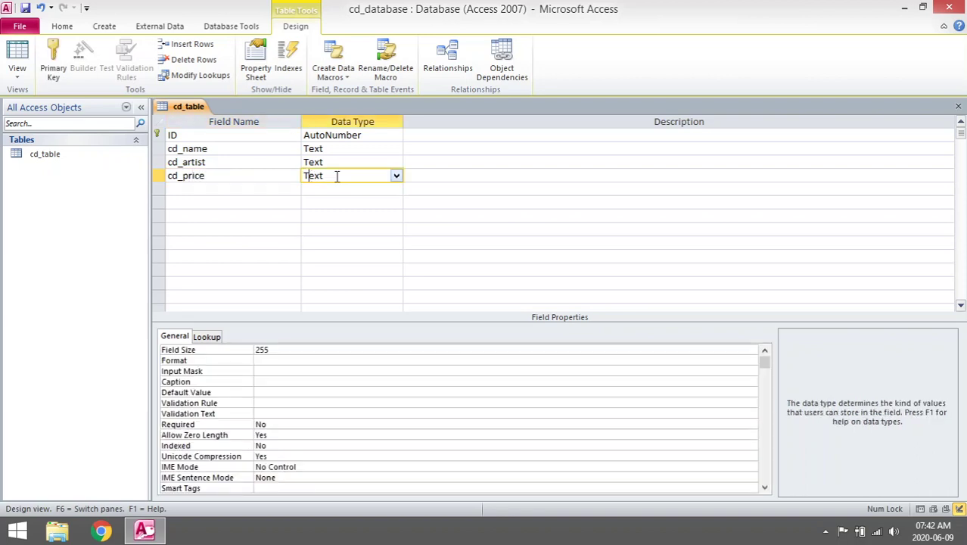
{"action": "left_click", "coordinate": [396, 176]}
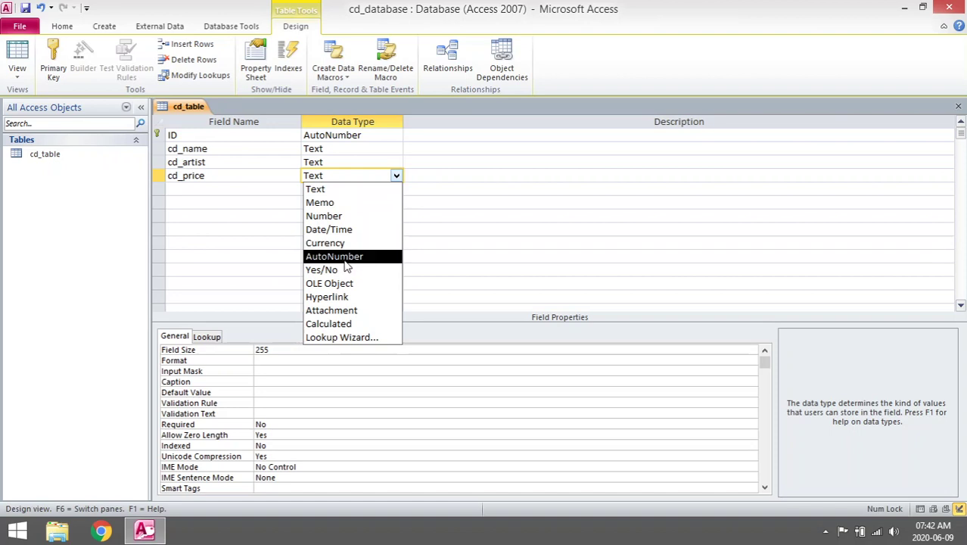
{"action": "left_click", "coordinate": [326, 243]}
Add the cd_dor field with the Date/Time data type
{"action": "left_click", "coordinate": [222, 196]}
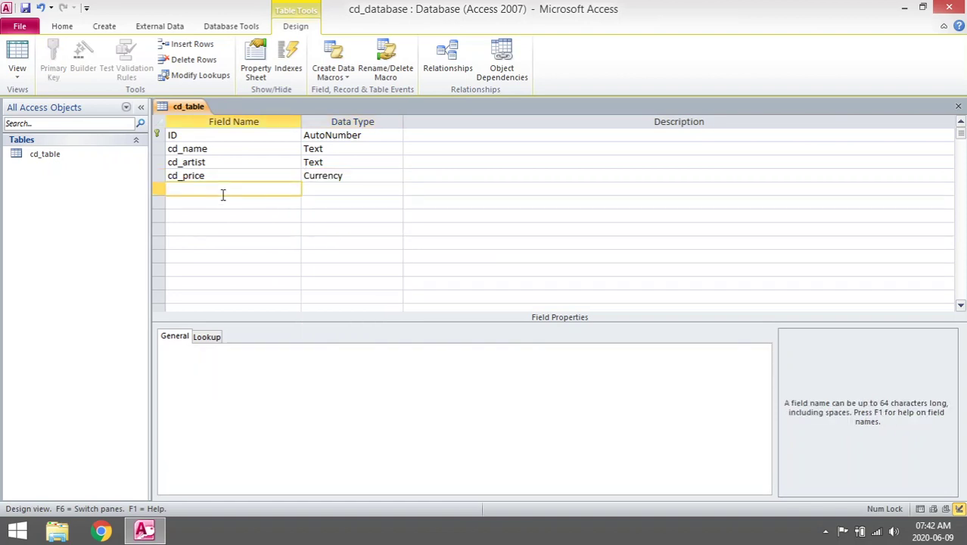
{"action": "type", "text": "cd_dor"}
{"action": "left_click", "coordinate": [326, 190]}
{"action": "left_click", "coordinate": [395, 190]}
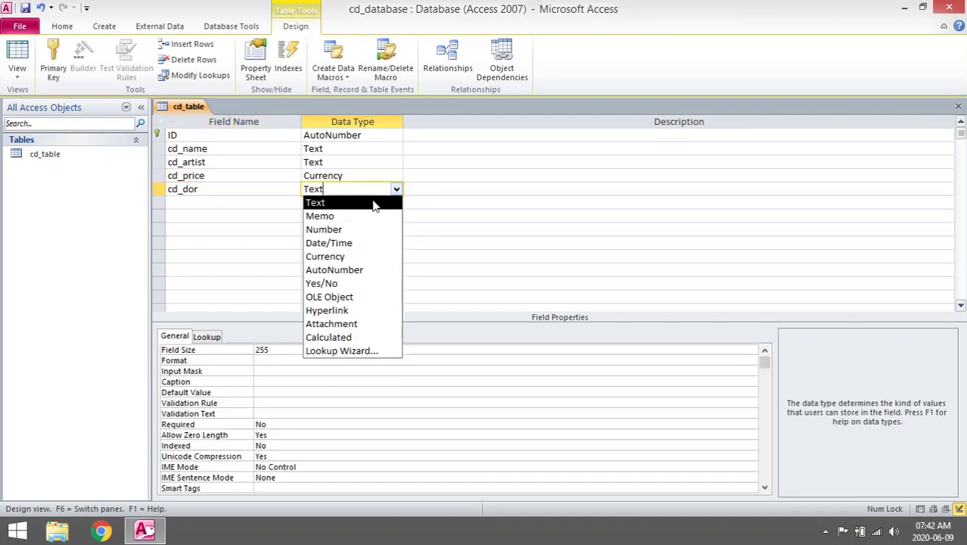
{"action": "left_click", "coordinate": [347, 243]}
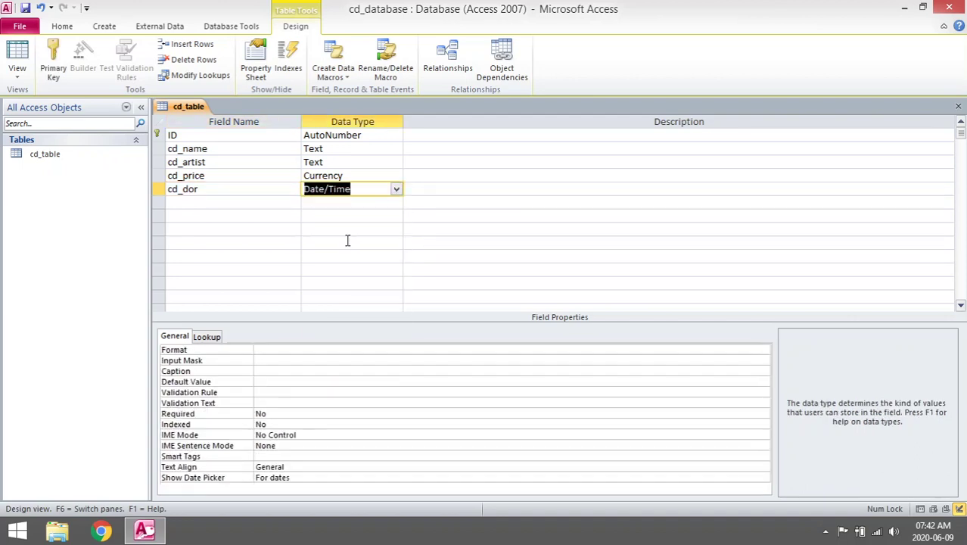
{"action": "left_click", "coordinate": [255, 190]}
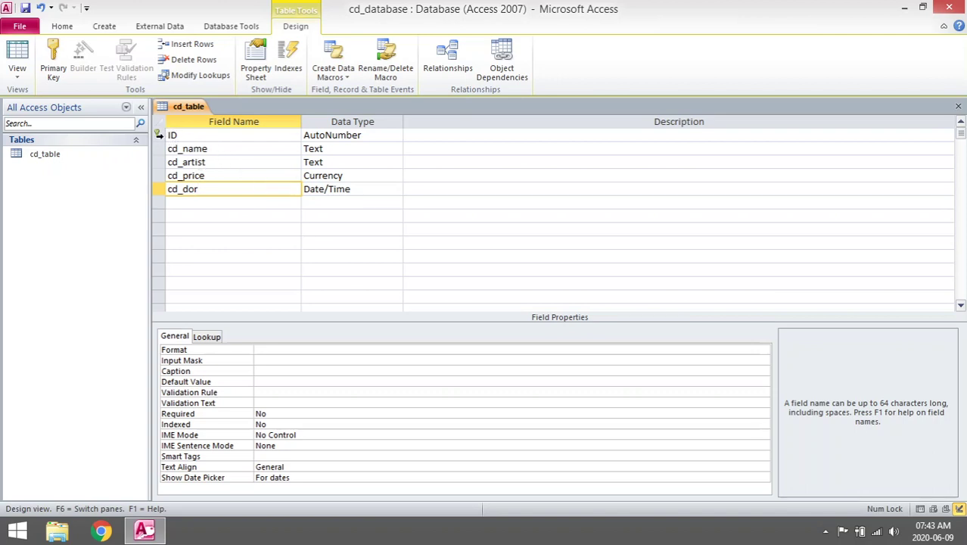
Review the properties of the ID, cd_name and cd_artist fields
{"action": "left_click", "coordinate": [232, 136]}
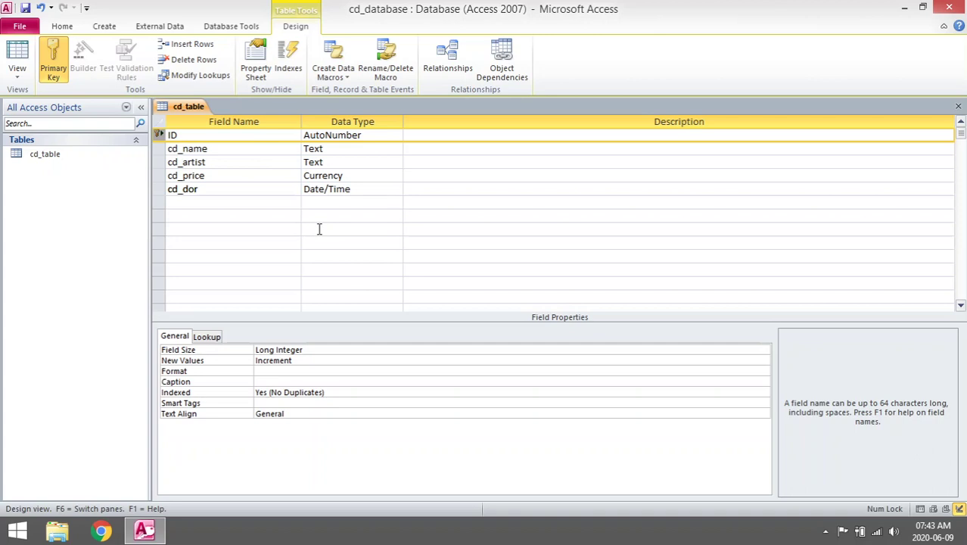
{"action": "left_click", "coordinate": [265, 149]}
{"action": "left_click", "coordinate": [268, 135]}
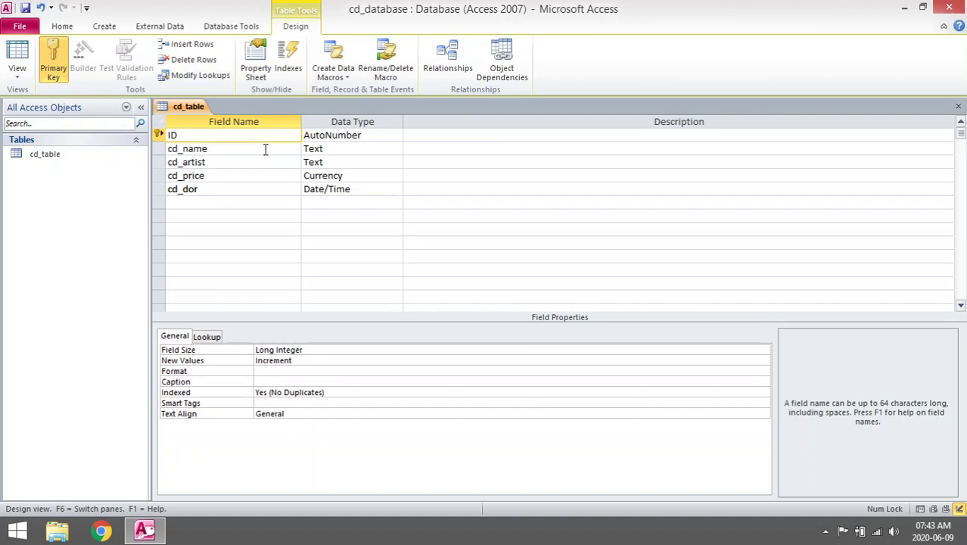
{"action": "left_click", "coordinate": [265, 149]}
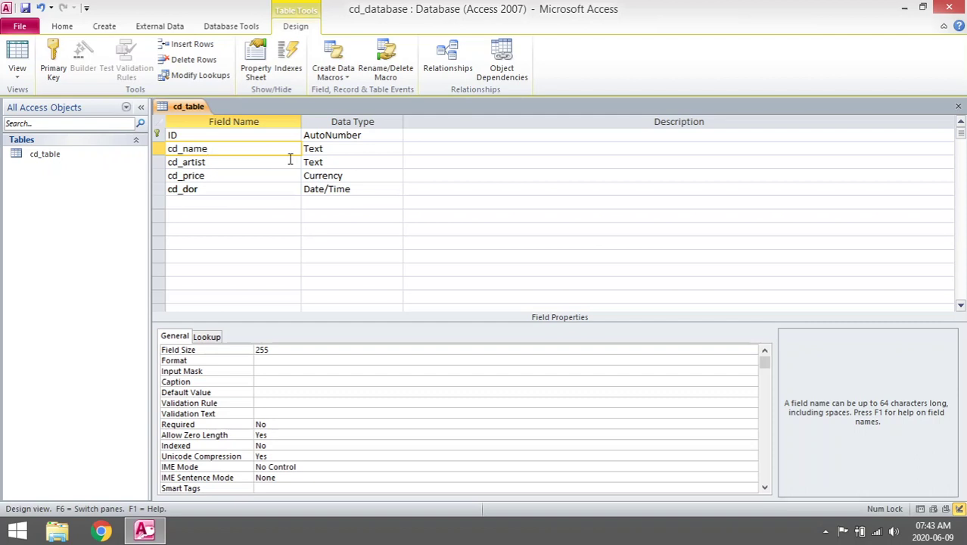
{"action": "left_click", "coordinate": [284, 161]}
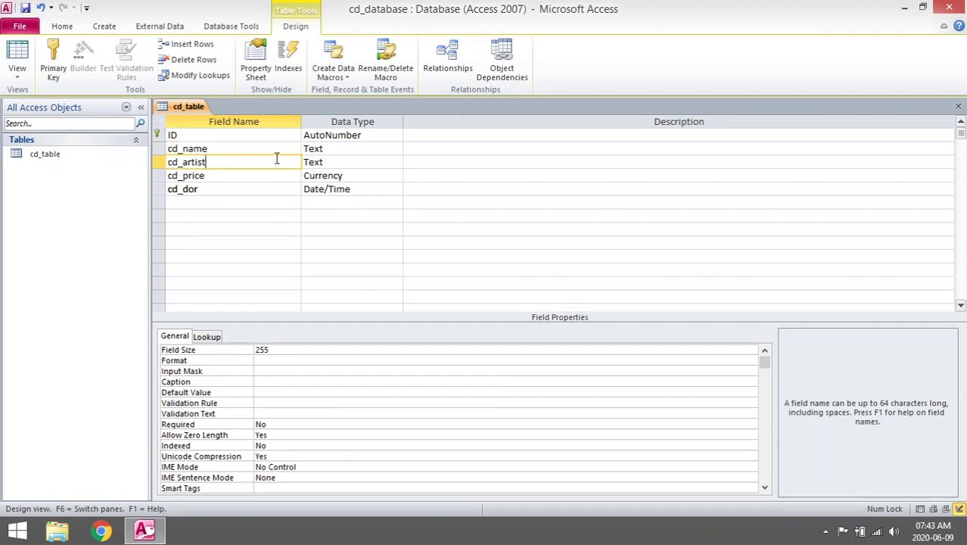
{"action": "left_click", "coordinate": [274, 149]}
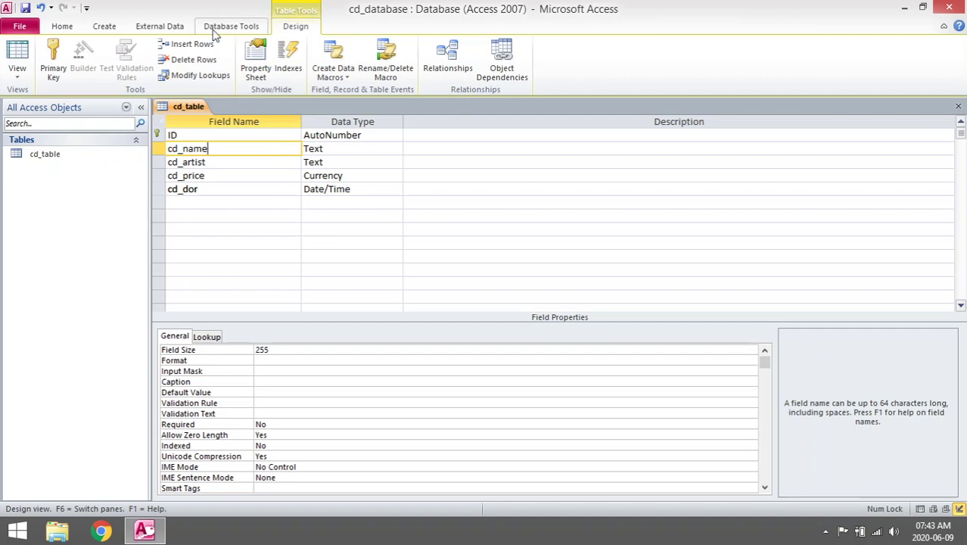
Switch cd_table to Datasheet View, saving the design when prompted
{"action": "left_click", "coordinate": [16, 72]}
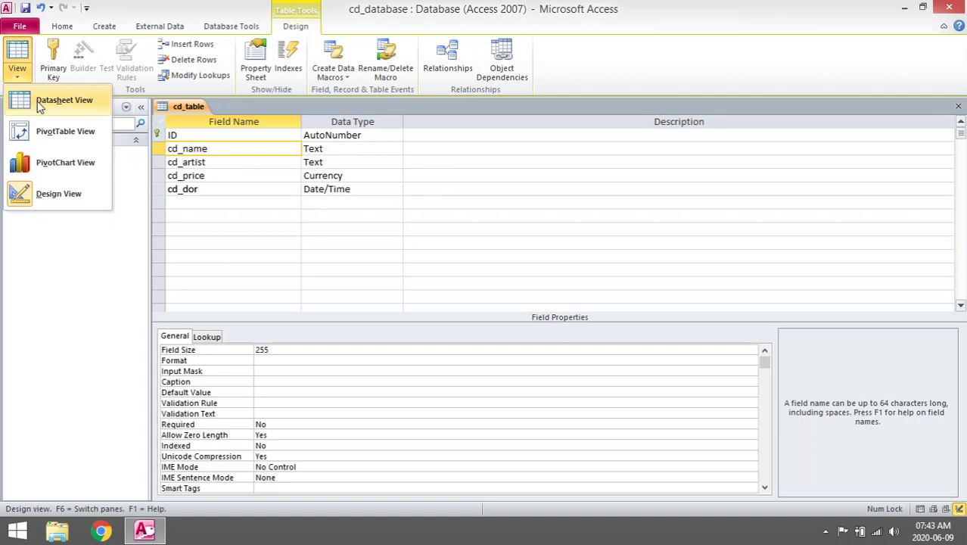
{"action": "left_click", "coordinate": [37, 101]}
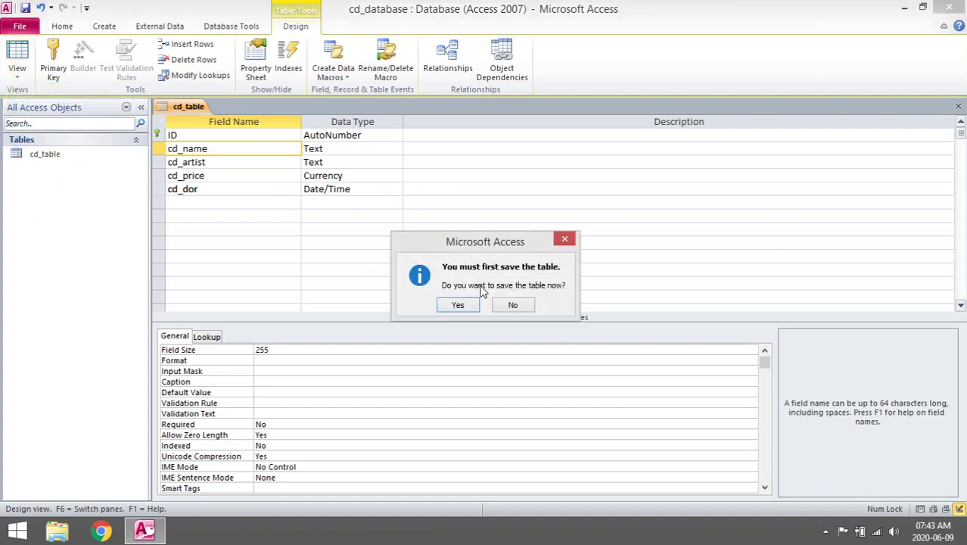
{"action": "left_click", "coordinate": [461, 304]}
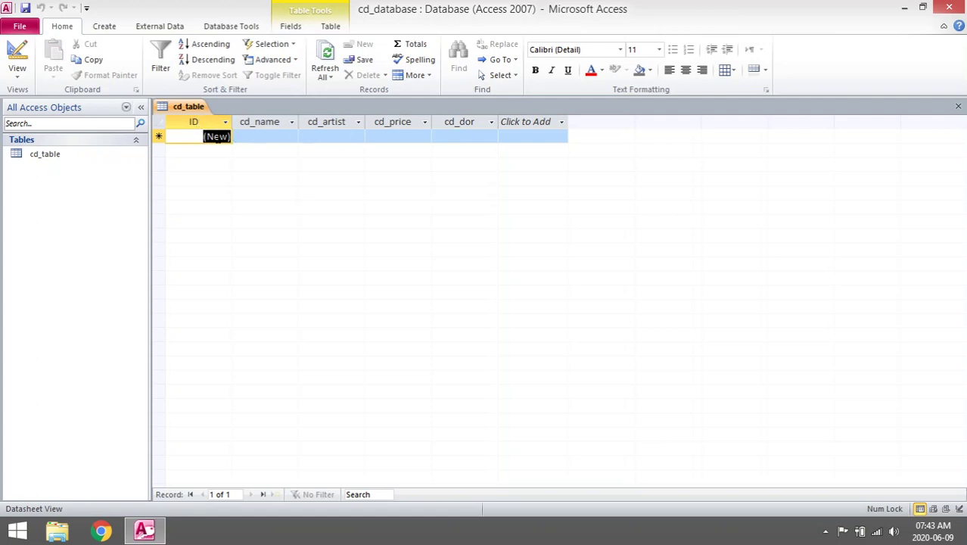
Enter record one: green, 50 cent, price 50, release date 11 June 2020
{"action": "left_click", "coordinate": [268, 136]}
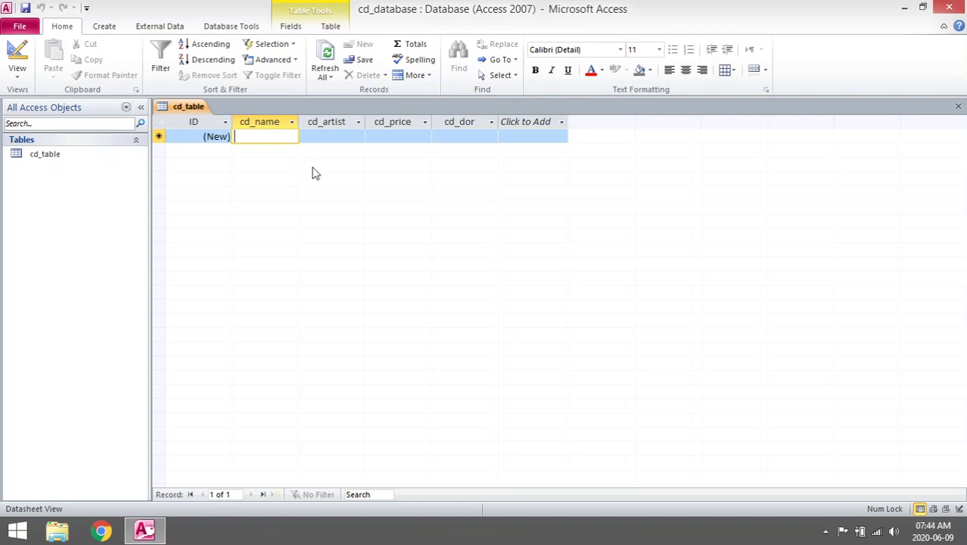
{"action": "type", "text": "green"}
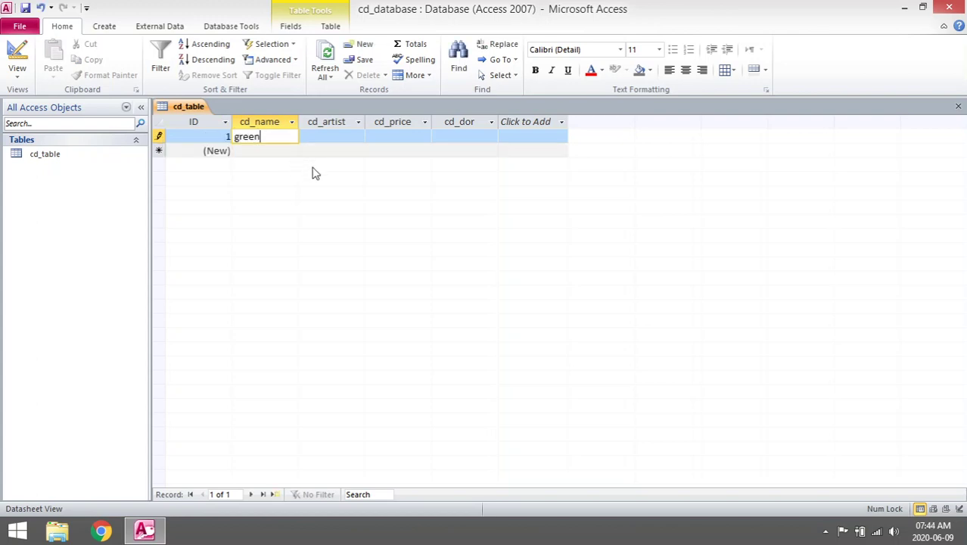
{"action": "left_click", "coordinate": [325, 137]}
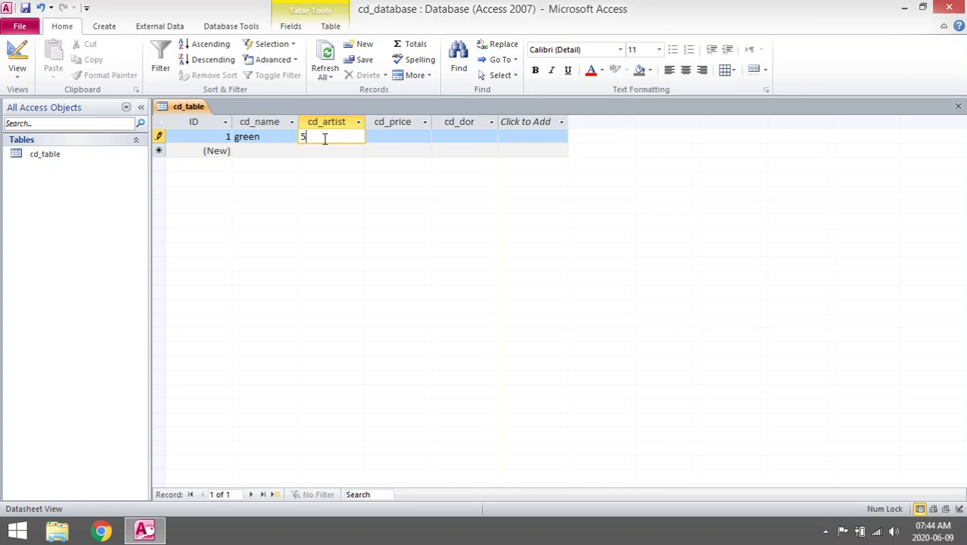
{"action": "type", "text": "50 cent"}
{"action": "left_click", "coordinate": [386, 137]}
{"action": "type", "text": "50"}
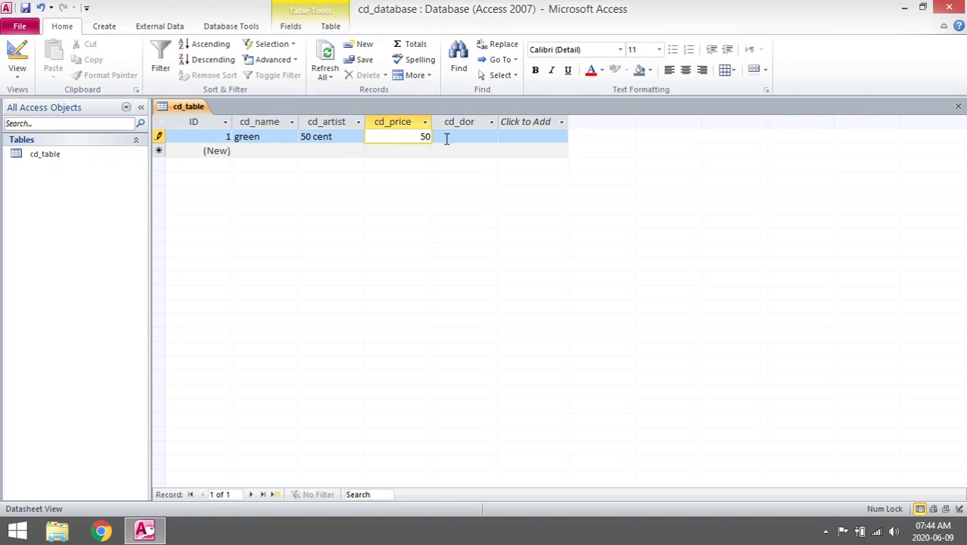
{"action": "left_click", "coordinate": [454, 136]}
{"action": "left_click", "coordinate": [506, 137]}
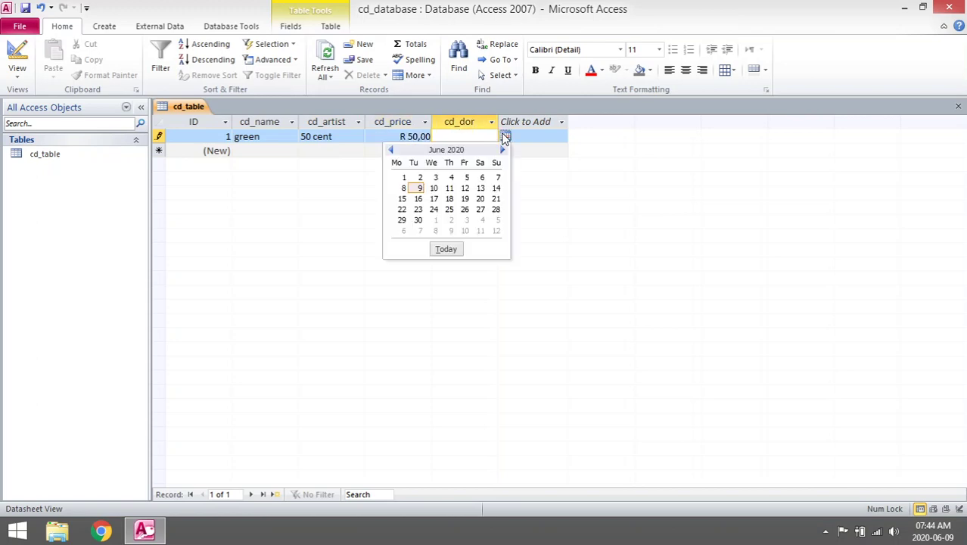
{"action": "left_click", "coordinate": [449, 188]}
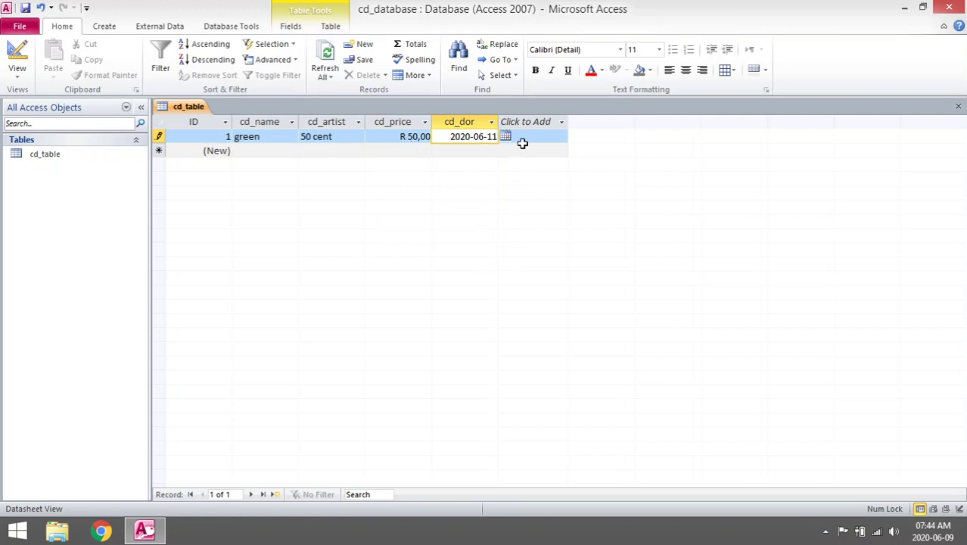
{"action": "key", "text": "Tab"}
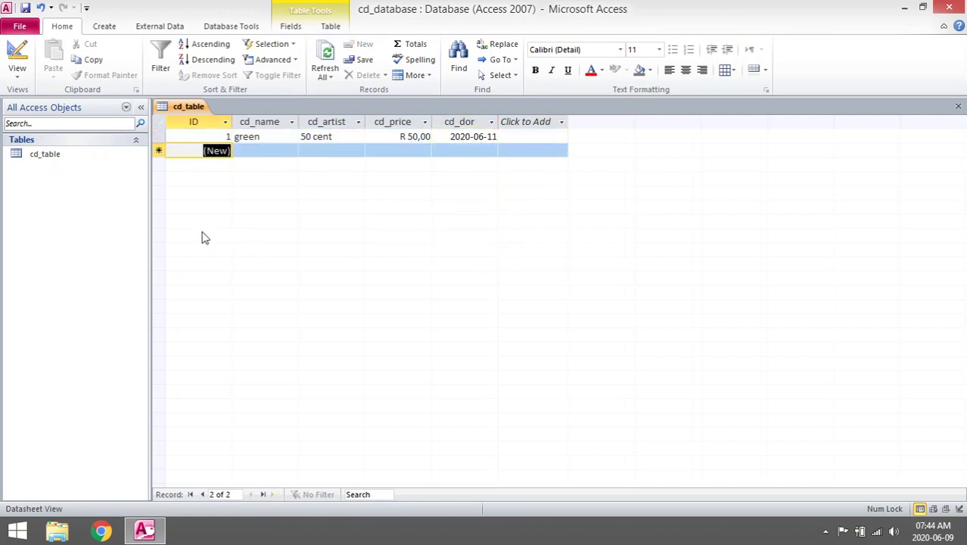
Enter record two: black, nirvana, price 60, release date 4 June 2020
{"action": "left_click", "coordinate": [266, 148]}
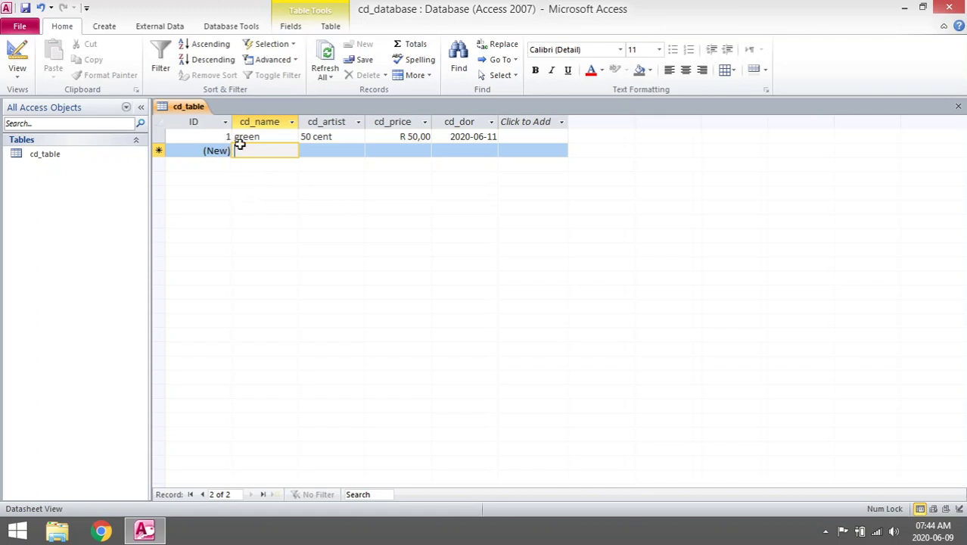
{"action": "type", "text": "black"}
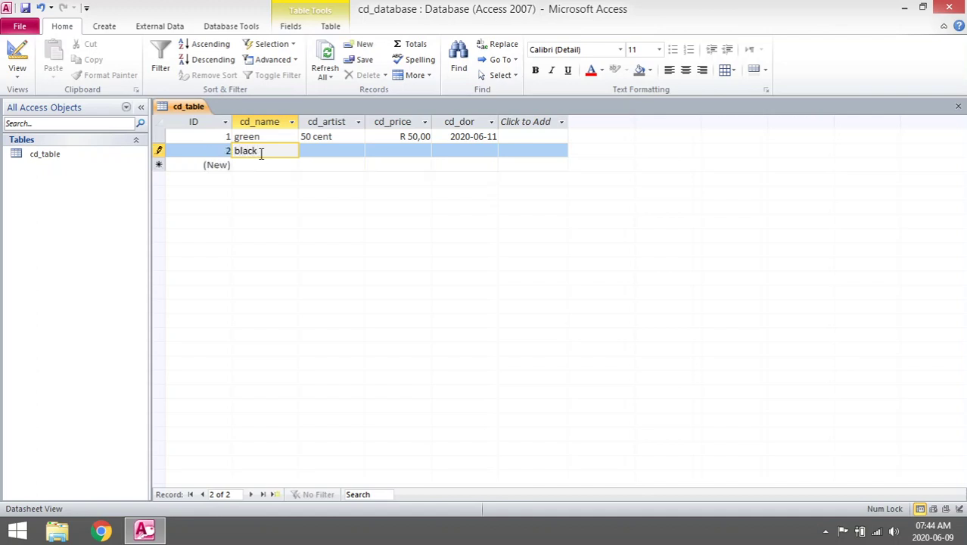
{"action": "key", "text": "Tab"}
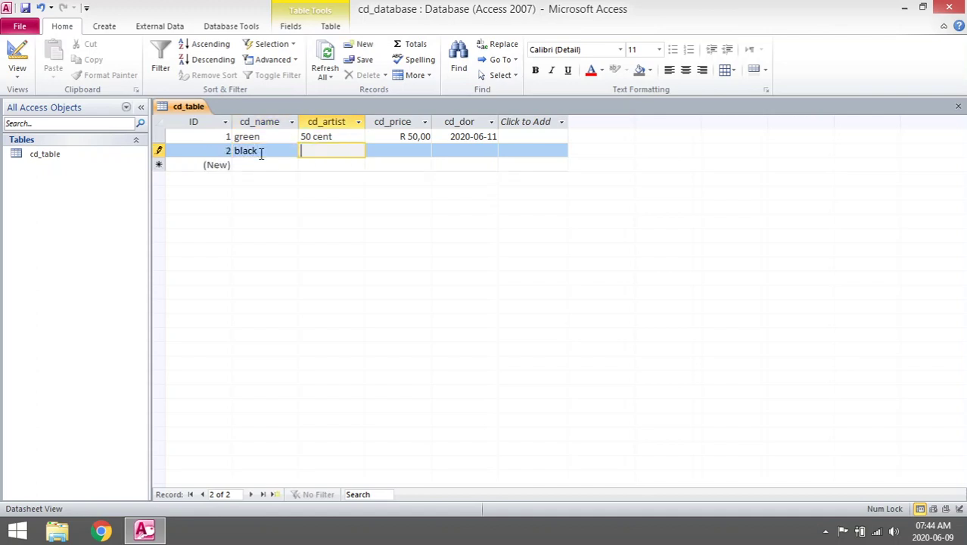
{"action": "type", "text": "nirvana"}
{"action": "key", "text": "Tab"}
{"action": "type", "text": "60"}
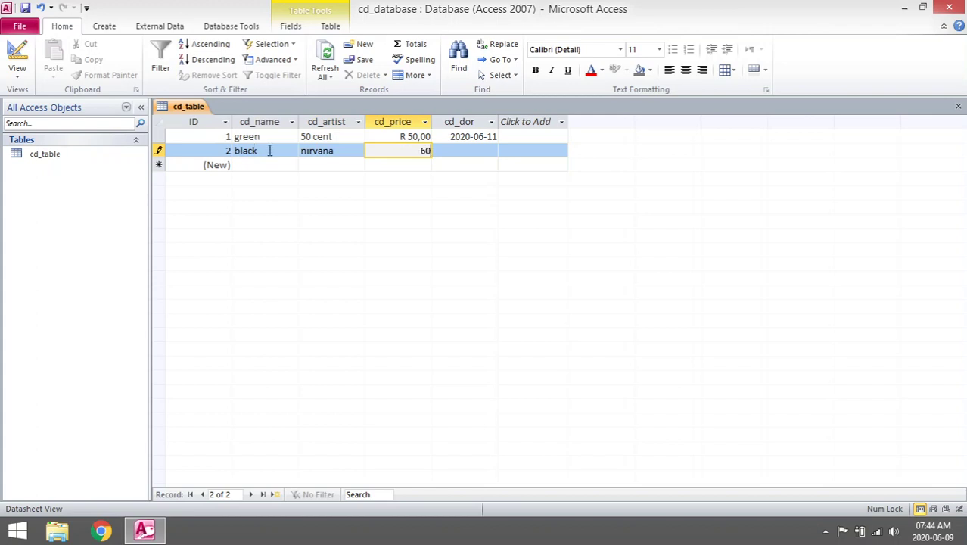
{"action": "left_click", "coordinate": [466, 151]}
{"action": "left_click", "coordinate": [506, 150]}
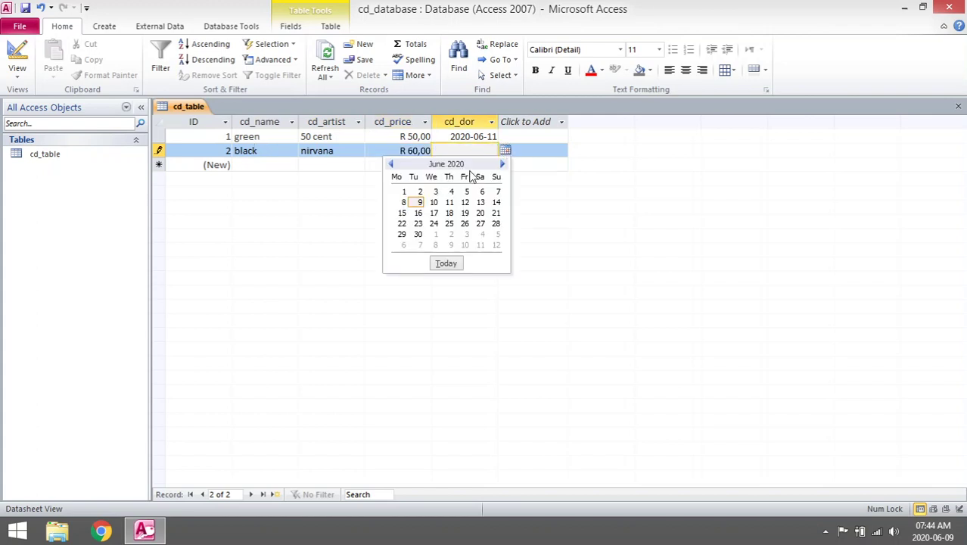
{"action": "left_click", "coordinate": [452, 194]}
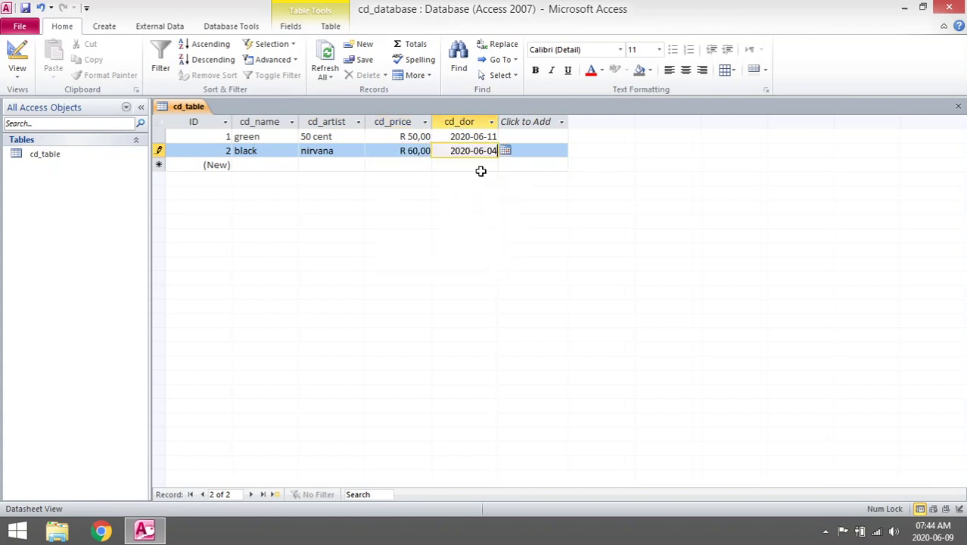
{"action": "left_click", "coordinate": [283, 164]}
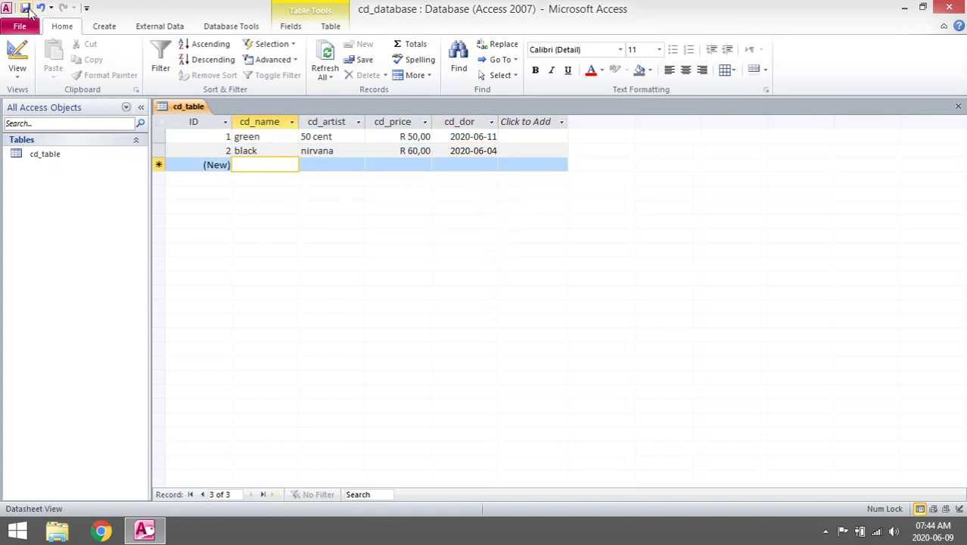
Quit Access, reopen cd_database.accdb from the Desktop, and enable its content
{"action": "left_click", "coordinate": [959, 6]}
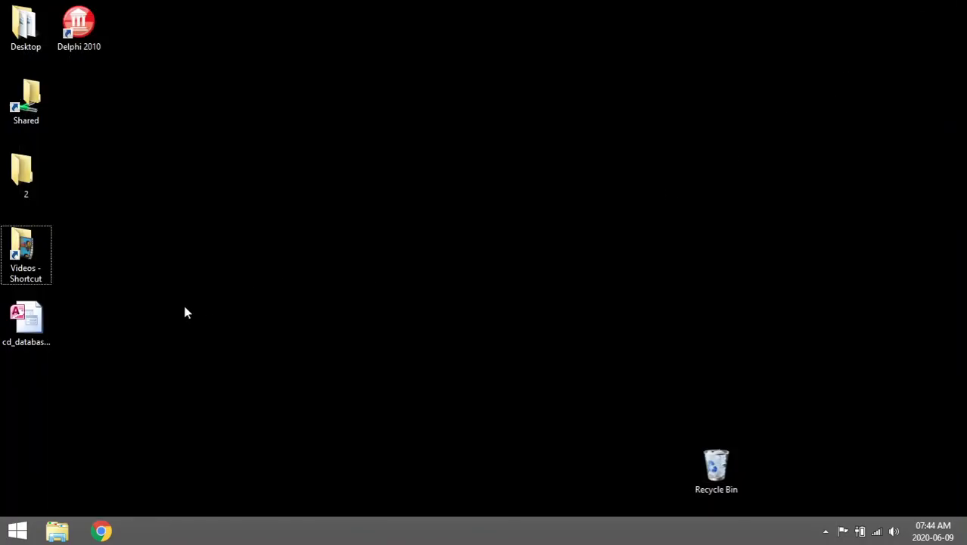
{"action": "left_click", "coordinate": [34, 322]}
{"action": "double_click", "coordinate": [38, 322]}
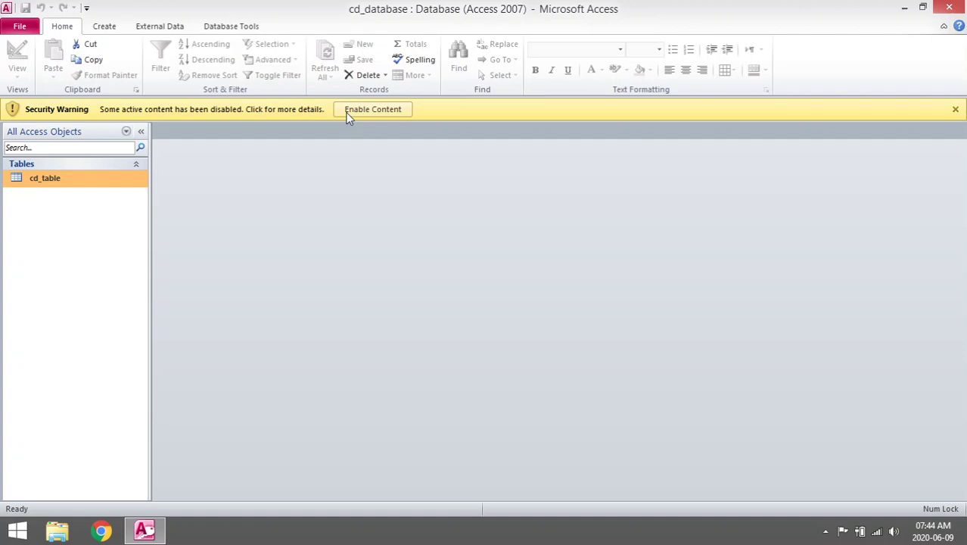
{"action": "left_click", "coordinate": [347, 113]}
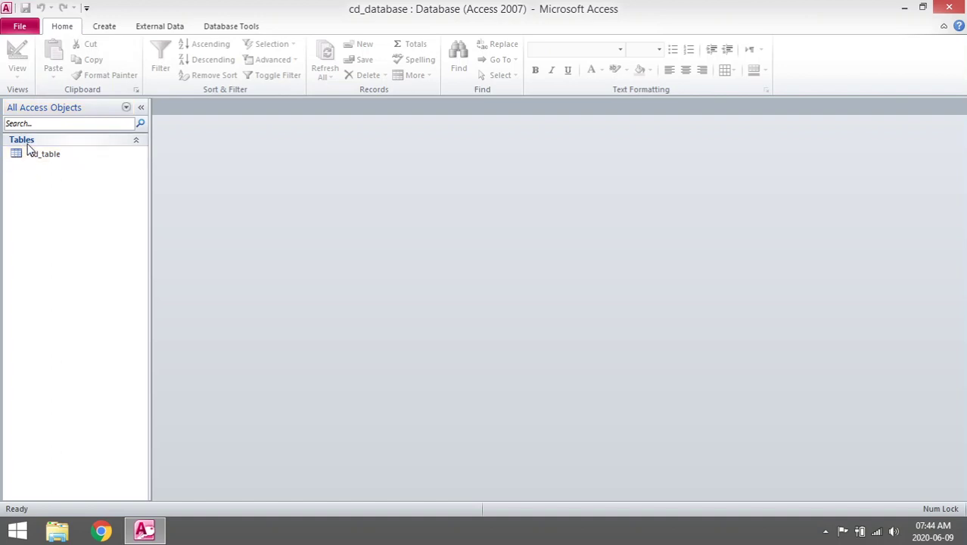
Open cd_table to confirm both CD records were saved
{"action": "left_click", "coordinate": [57, 156]}
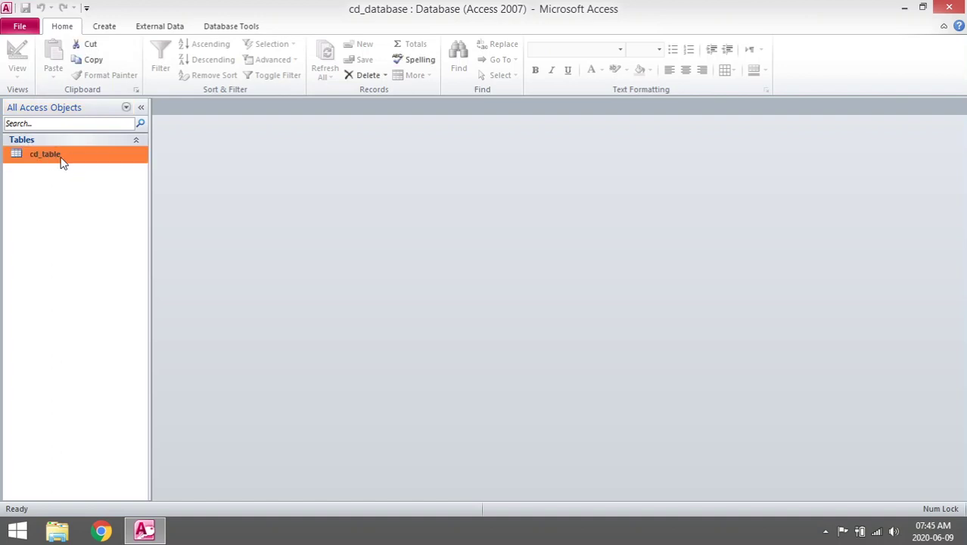
{"action": "double_click", "coordinate": [63, 163]}
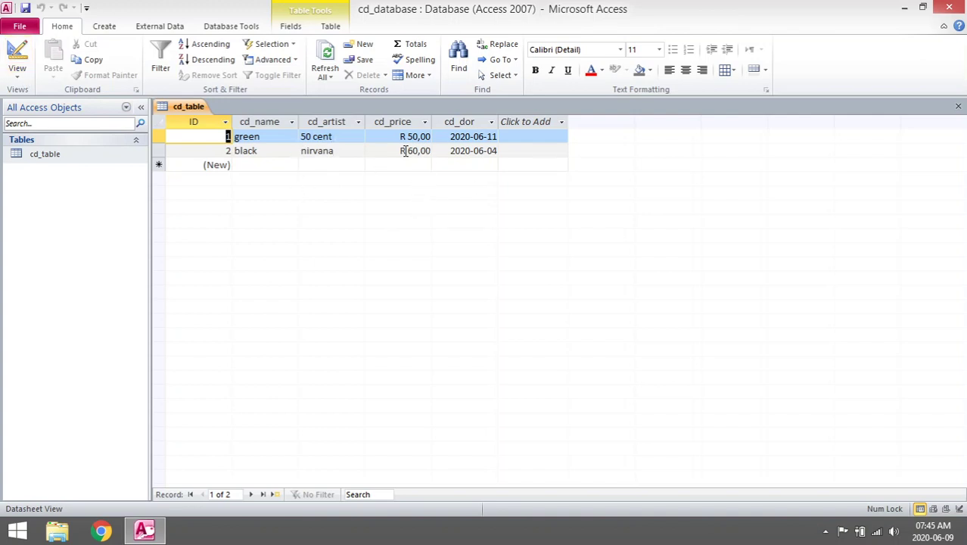
{"action": "left_click", "coordinate": [21, 74]}
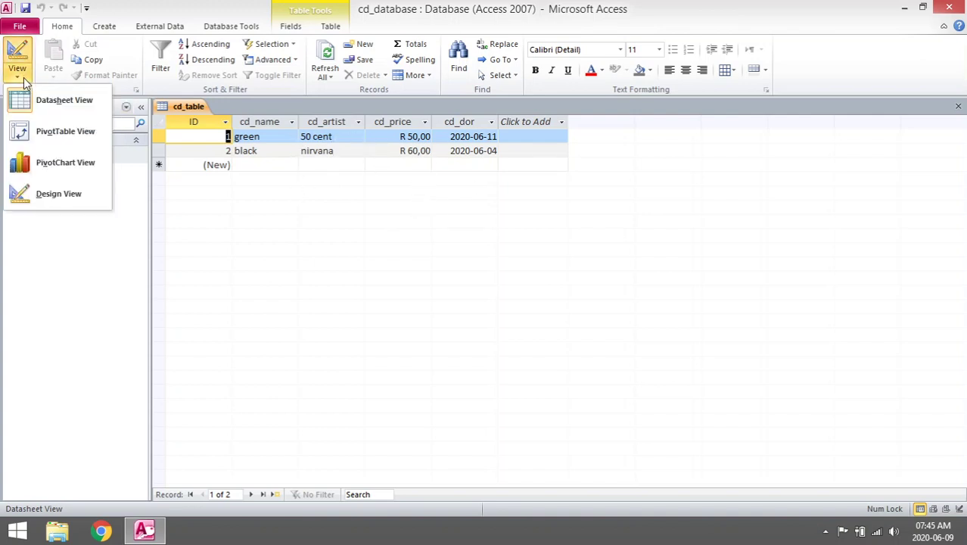